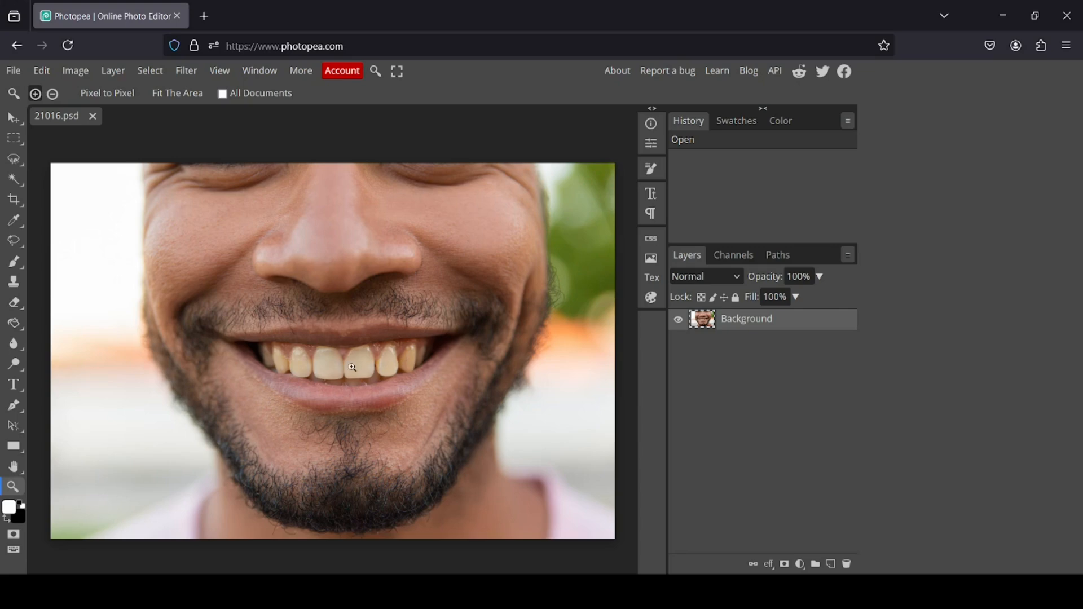
# Zoom in on the teeth and add a Hue/Saturation adjustment layer above the background.
pyautogui.click(342, 368)
pyautogui.click(342, 369)
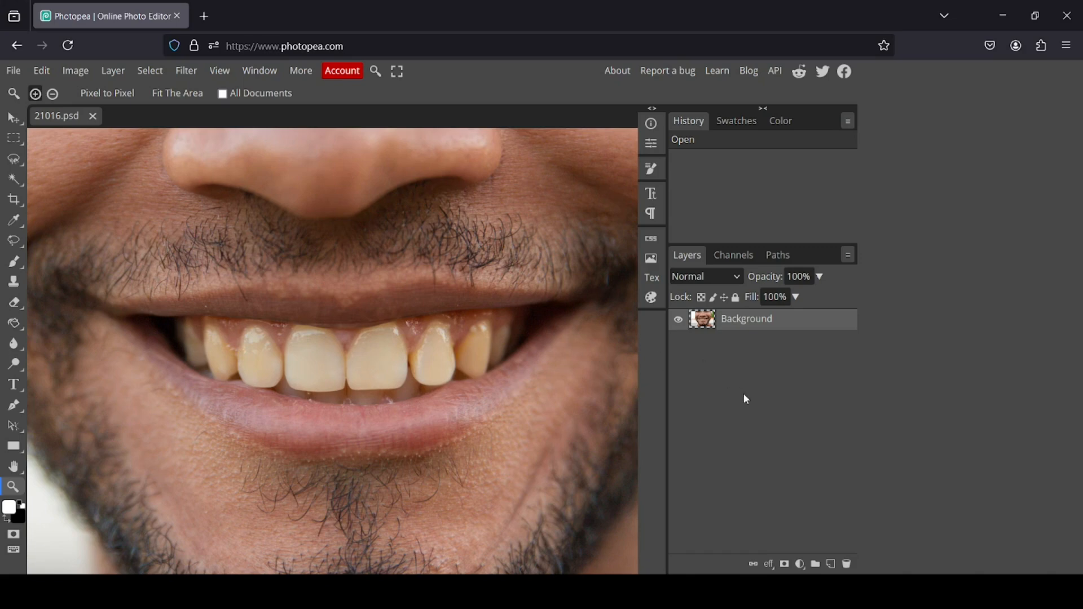
pyautogui.click(800, 564)
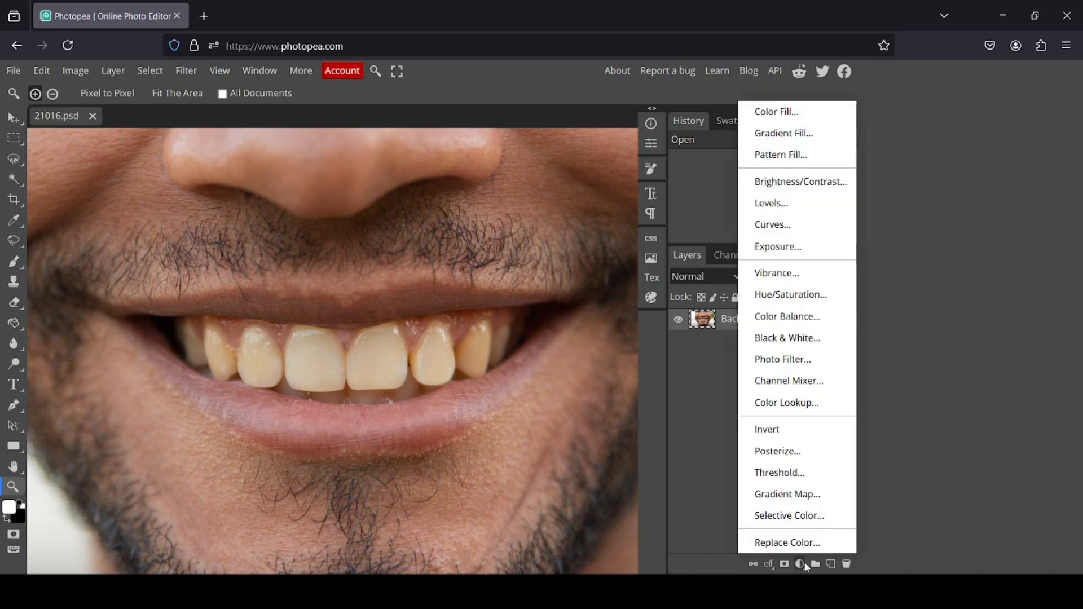
pyautogui.click(801, 298)
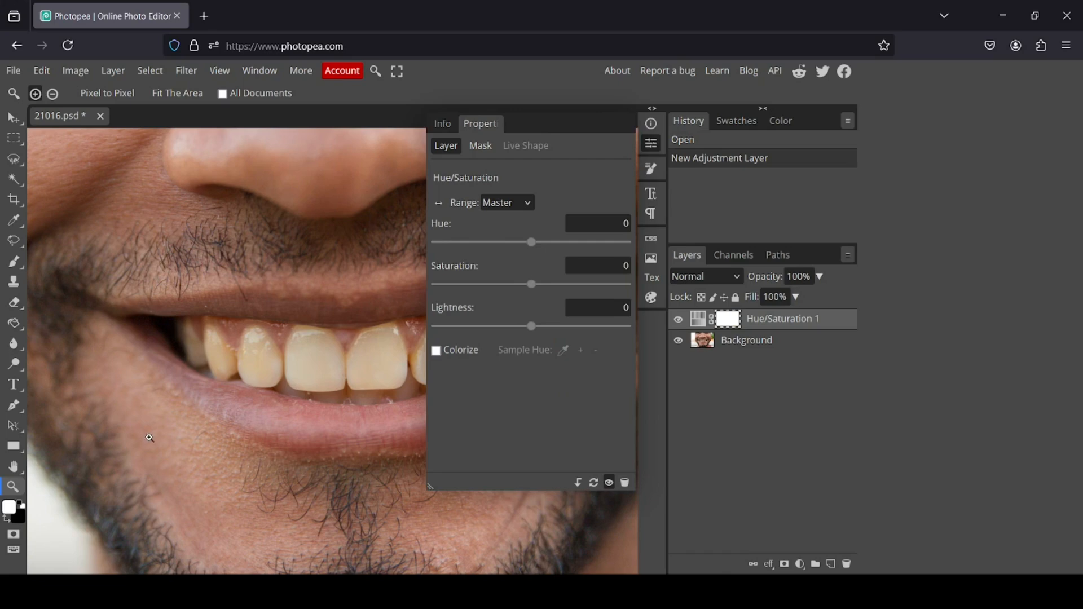
# Set the Hue/Saturation range to Yellow, saturation to -100 and lightness to 100.
pyautogui.click(13, 467)
pyautogui.click(84, 472)
pyautogui.moveTo(297, 337); pyautogui.dragTo(169, 336)
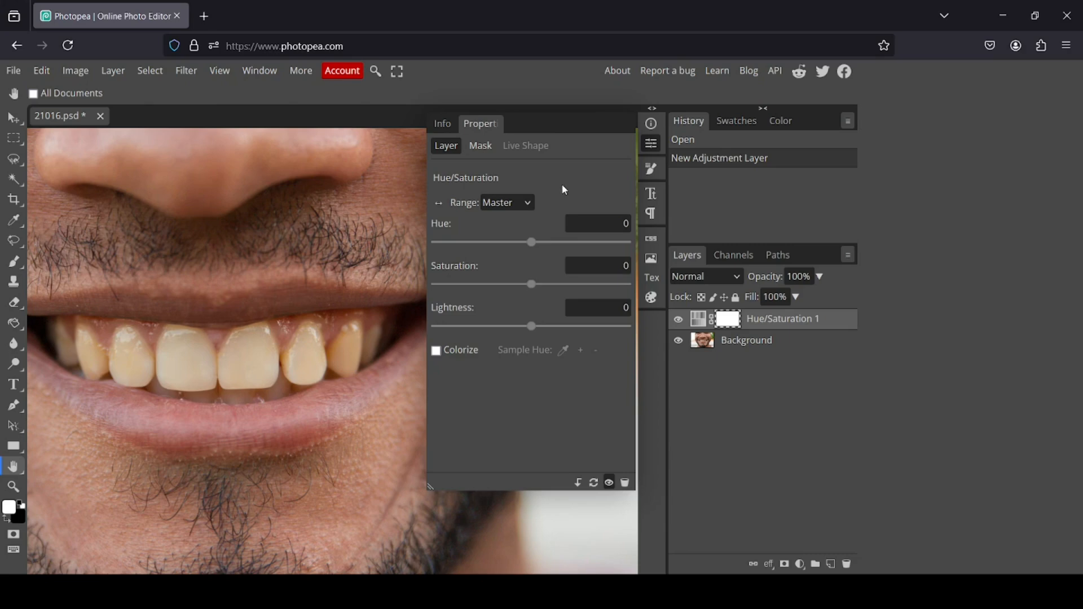
pyautogui.click(529, 203)
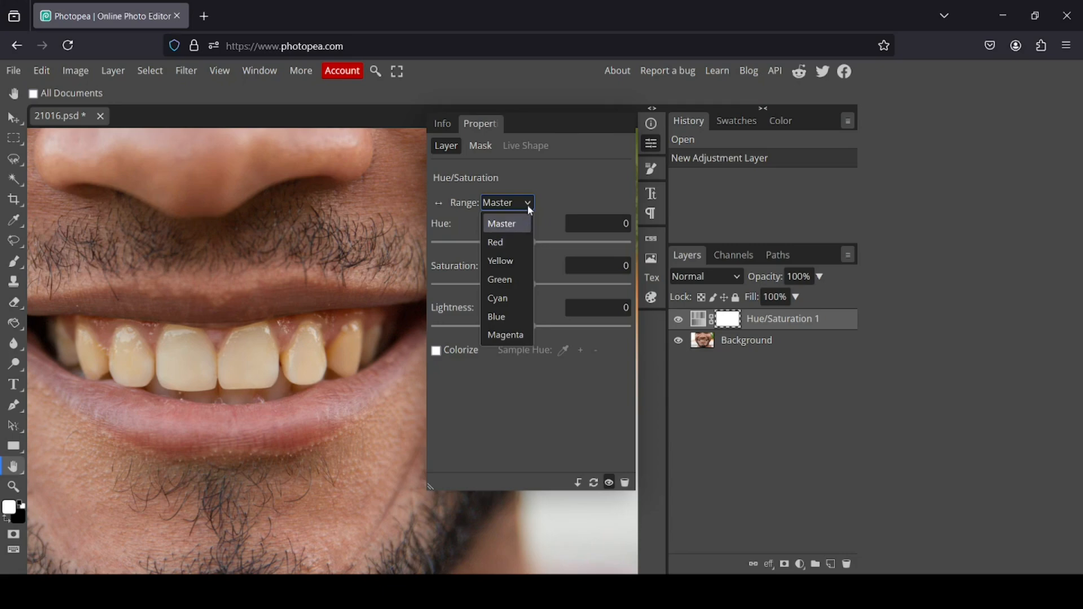
pyautogui.click(529, 204)
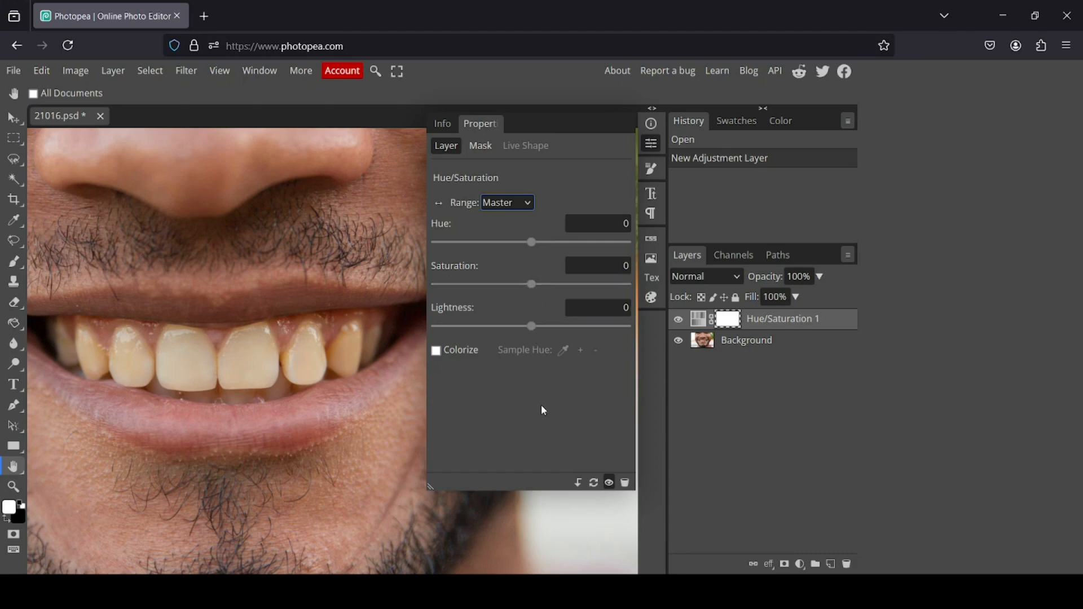
pyautogui.click(528, 204)
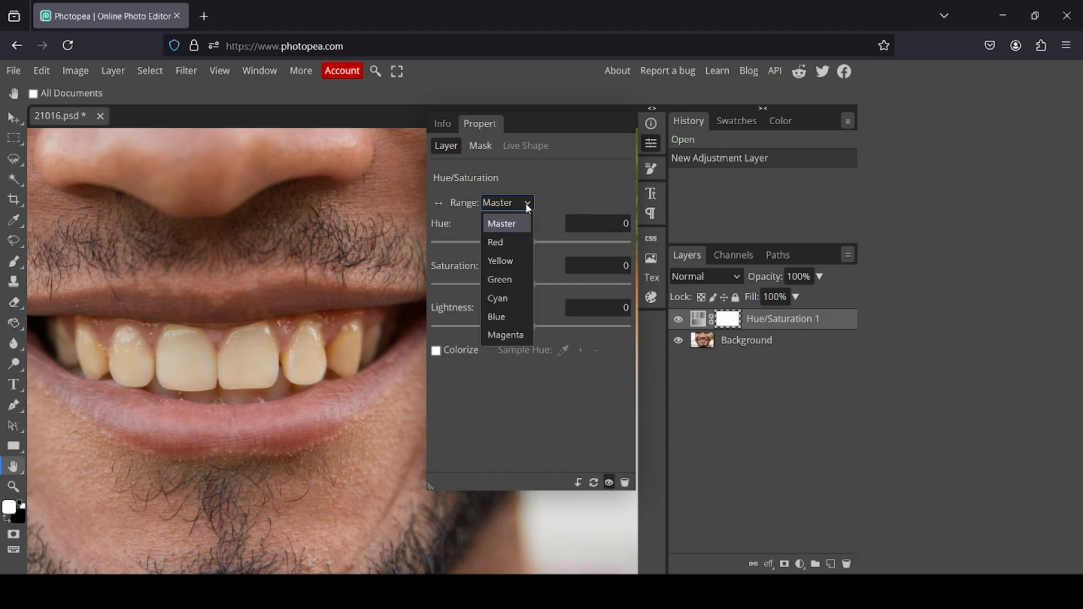
pyautogui.click(511, 261)
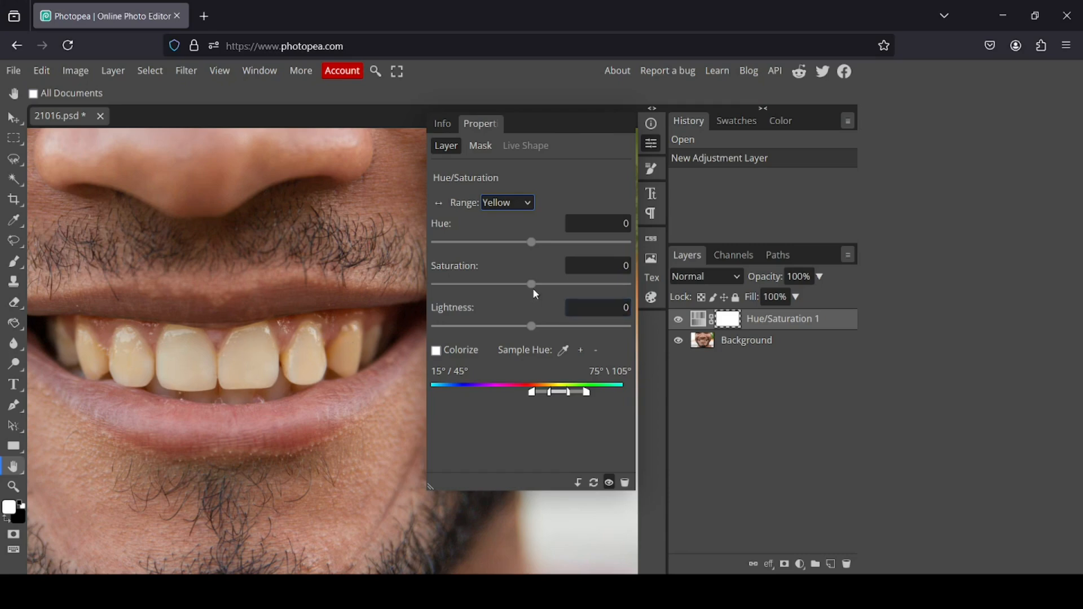
pyautogui.moveTo(532, 287); pyautogui.dragTo(420, 285)
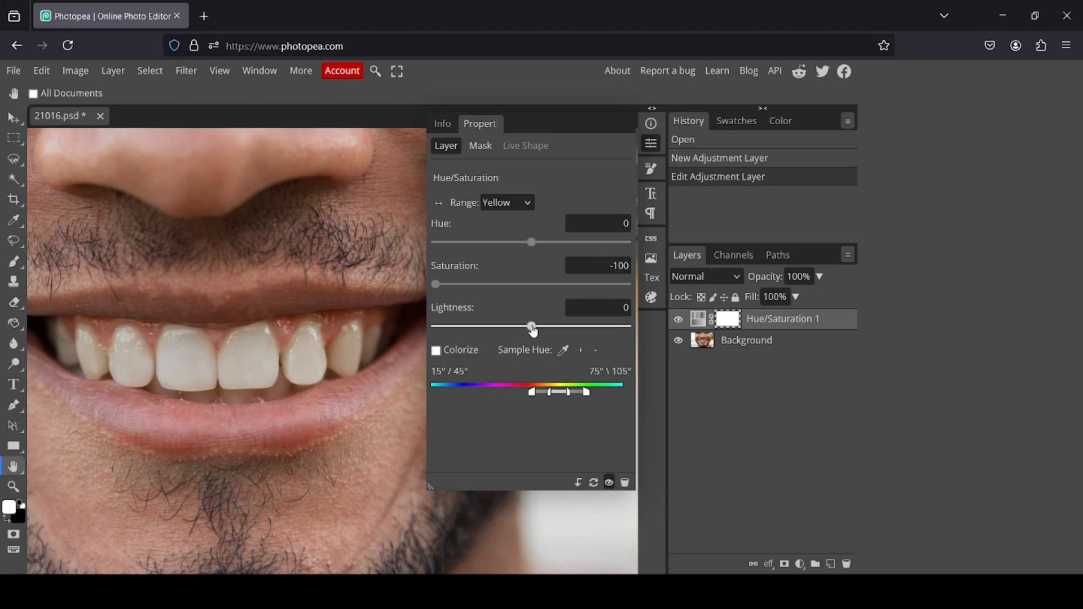
pyautogui.moveTo(533, 331); pyautogui.dragTo(636, 332)
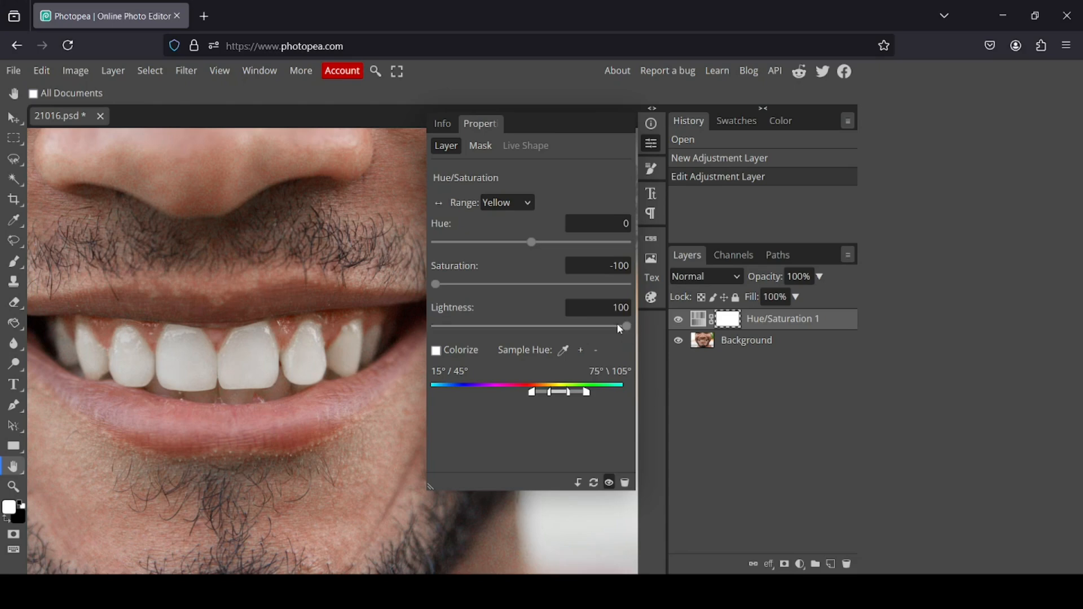
pyautogui.click(653, 148)
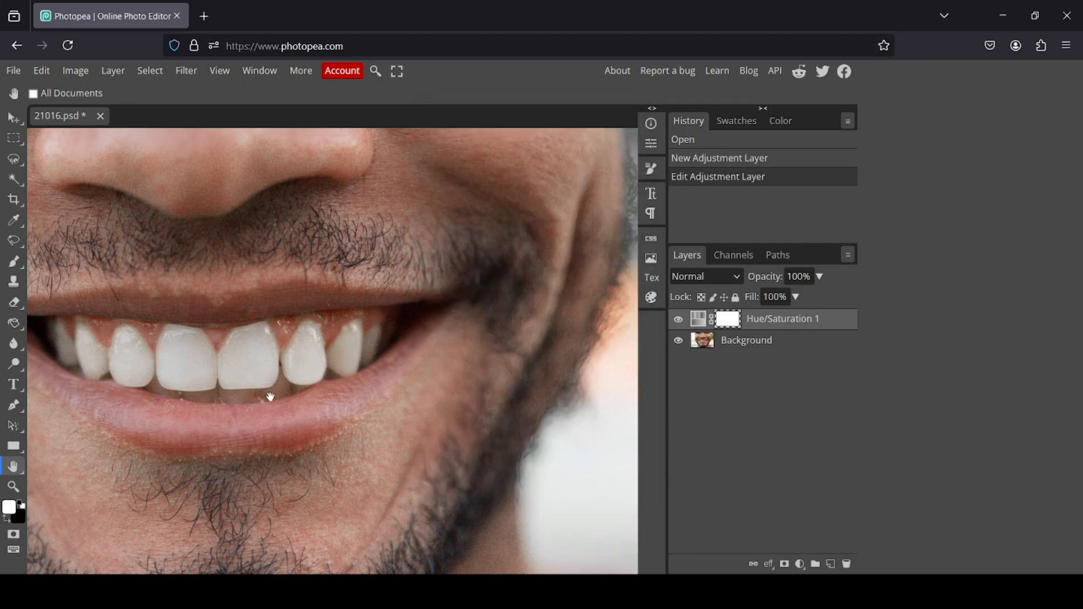
# Fit the image to the view and toggle the adjustment layer's visibility to compare before and after.
pyautogui.moveTo(271, 393); pyautogui.dragTo(377, 379)
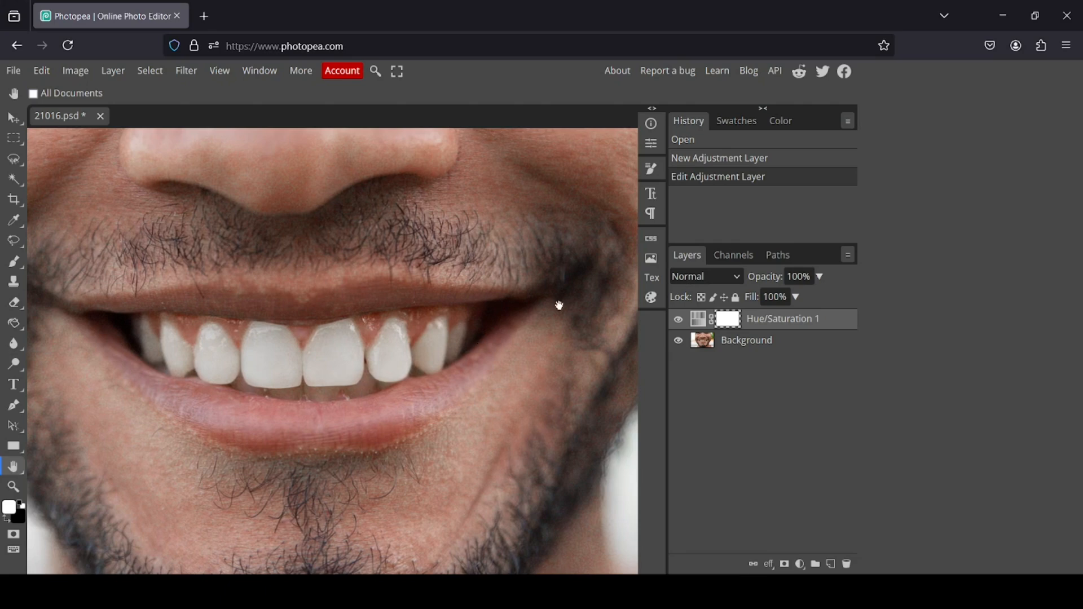
pyautogui.click(14, 487)
pyautogui.rightClick(323, 304)
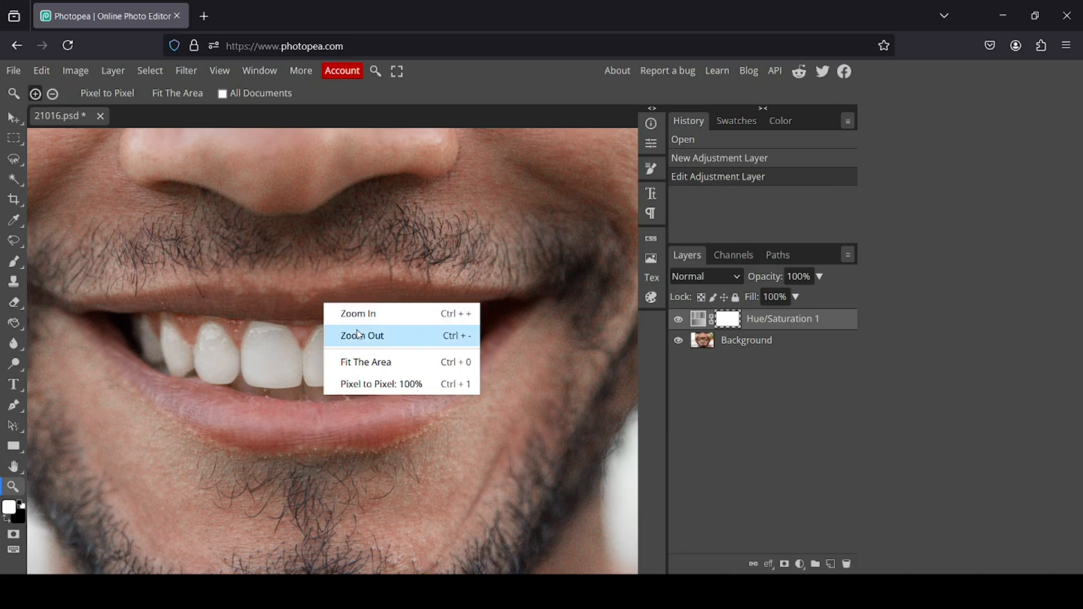
pyautogui.click(369, 364)
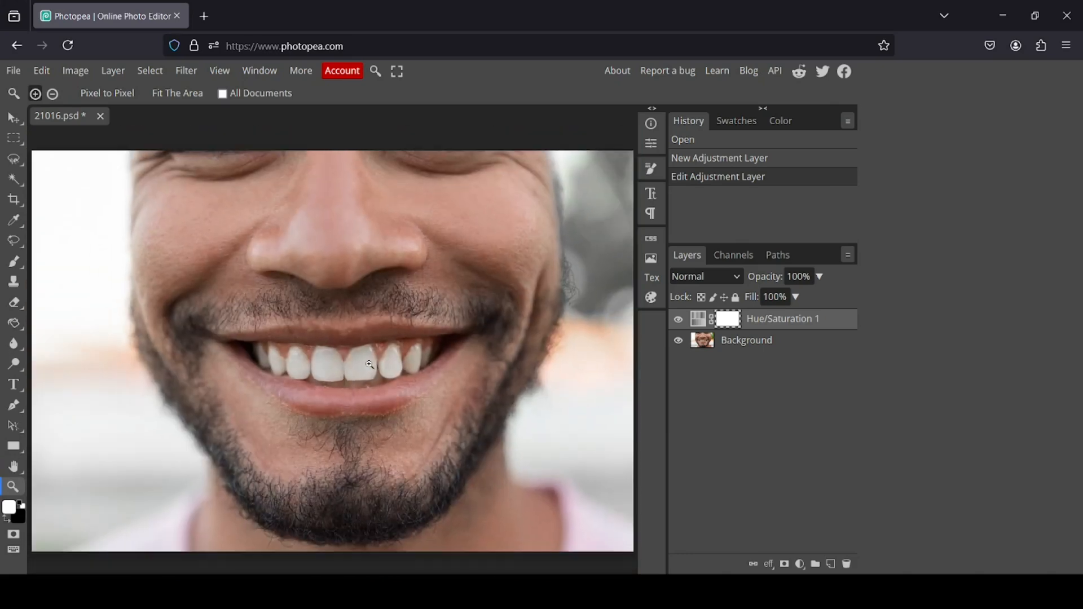
pyautogui.click(679, 320)
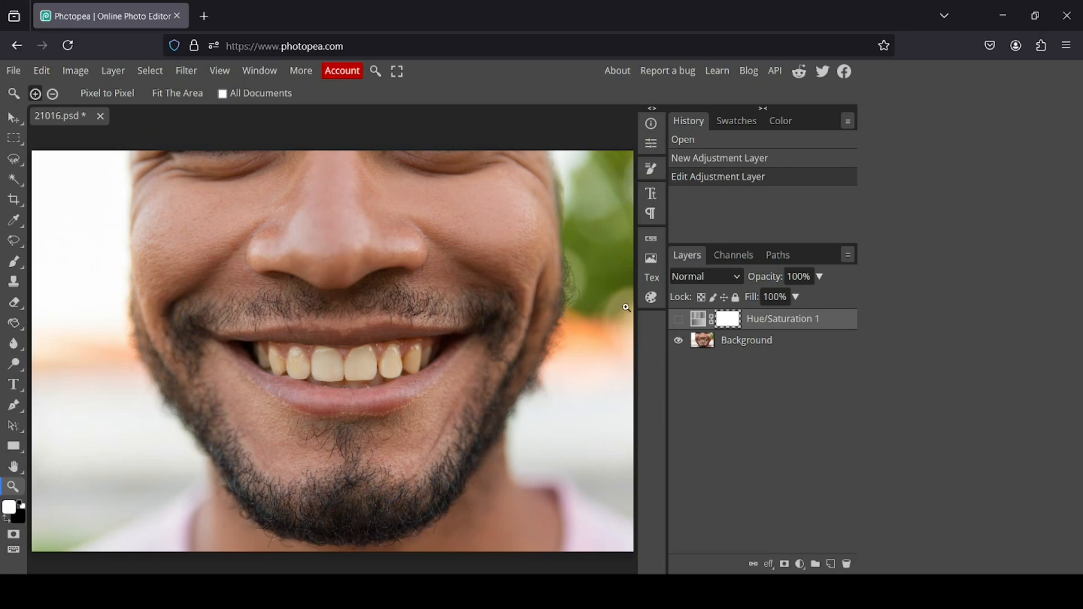
pyautogui.click(679, 321)
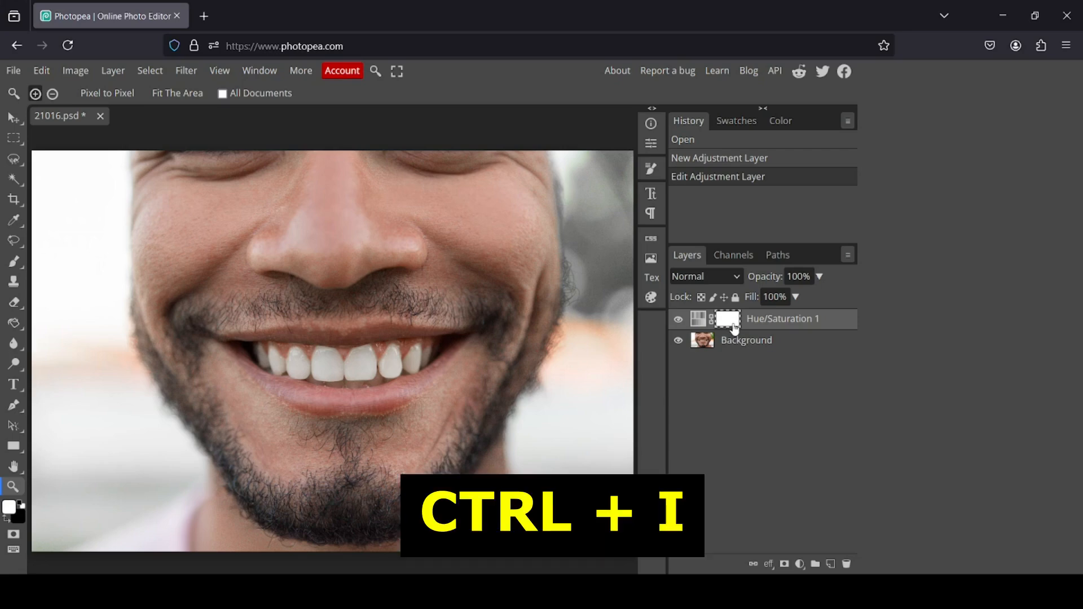
# Invert the adjustment layer's mask to black and paint white over the teeth with the Brush tool.
pyautogui.hotkey('ctrl', 'i')
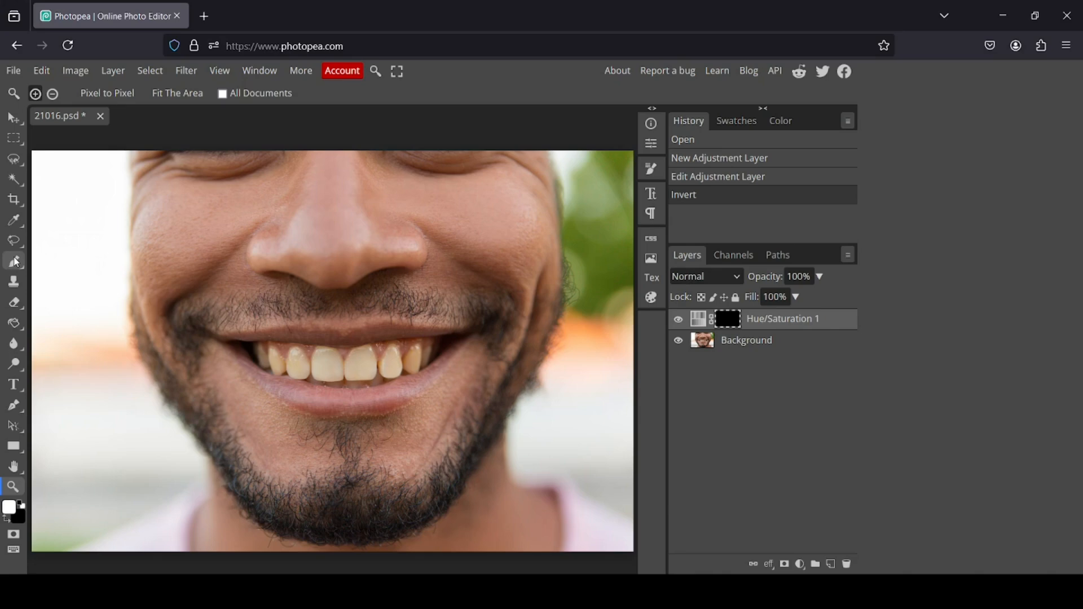
pyautogui.click(16, 263)
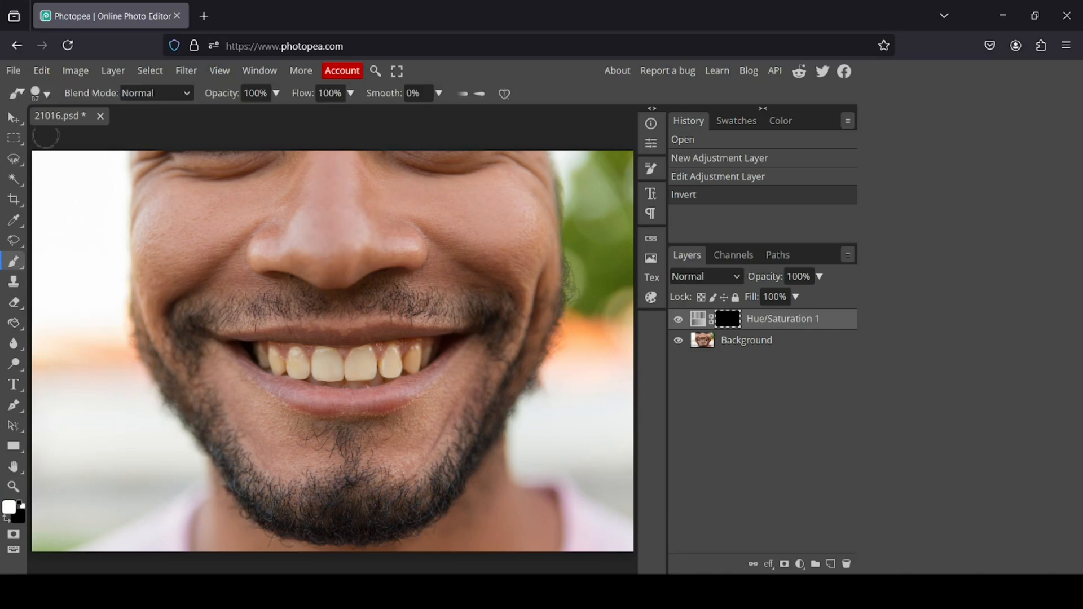
pyautogui.click(40, 94)
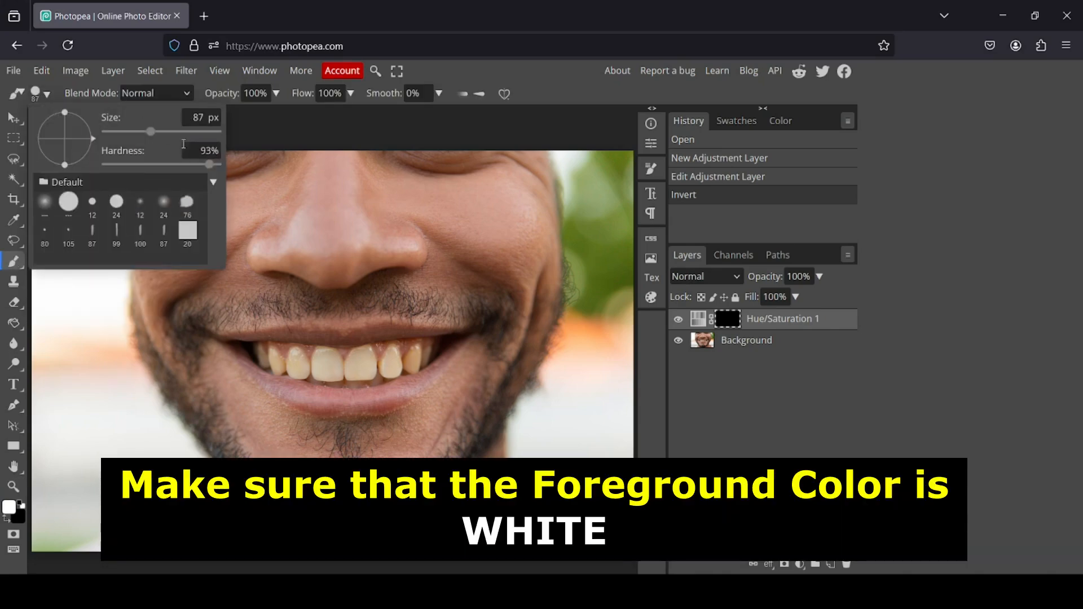
pyautogui.click(205, 119)
pyautogui.click(730, 321)
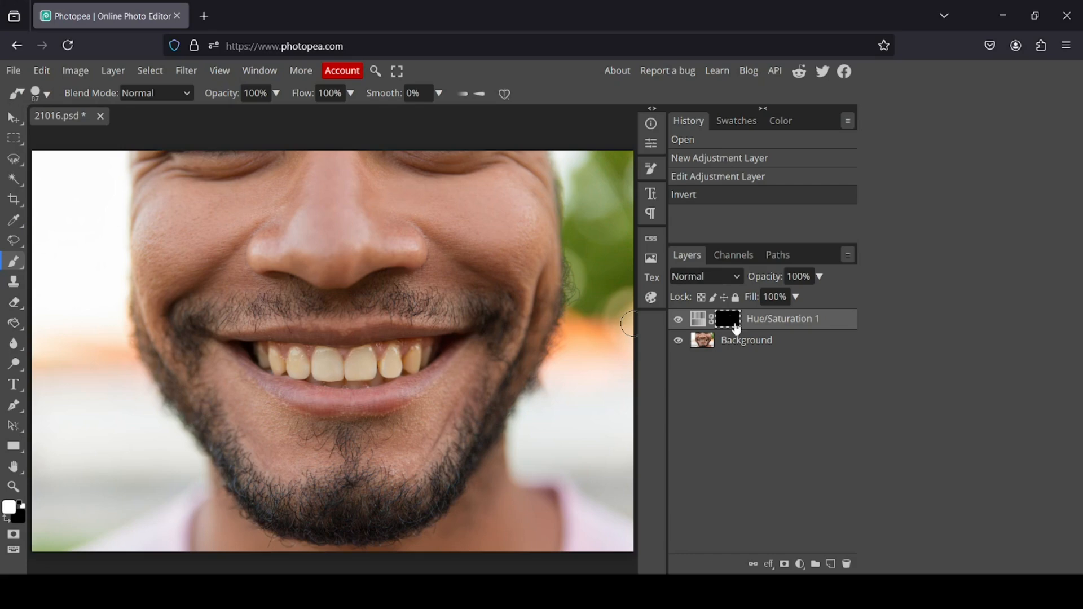
pyautogui.moveTo(354, 362)
pyautogui.mouseDown()
pyautogui.moveTo(383, 368)
pyautogui.moveTo(348, 375)
pyautogui.moveTo(357, 372)
pyautogui.moveTo(315, 369)
pyautogui.moveTo(337, 369)
pyautogui.moveTo(324, 357)
pyautogui.moveTo(314, 370)
pyautogui.moveTo(253, 354)
pyautogui.moveTo(372, 373)
pyautogui.moveTo(428, 355)
pyautogui.moveTo(380, 355)
pyautogui.moveTo(438, 349)
pyautogui.moveTo(350, 379)
pyautogui.moveTo(251, 356)
pyautogui.moveTo(316, 387)
pyautogui.moveTo(372, 387)
pyautogui.mouseUp()
pyautogui.moveTo(383, 389)
pyautogui.mouseDown()
pyautogui.moveTo(395, 364)
pyautogui.moveTo(320, 361)
pyautogui.moveTo(366, 358)
pyautogui.mouseUp()
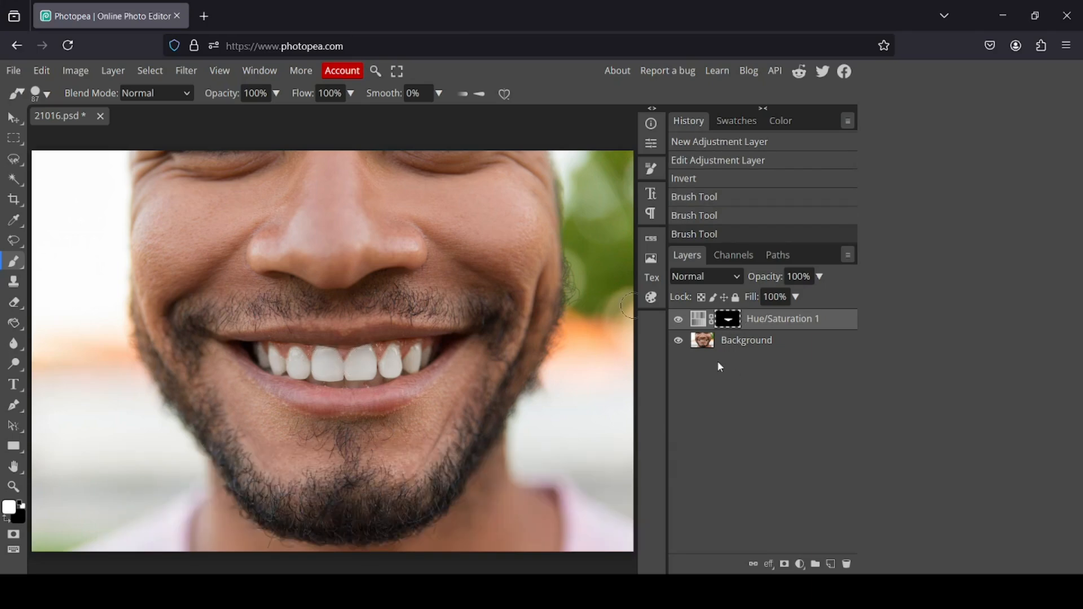
# Toggle the adjustment layer's visibility repeatedly to compare the whitened teeth with the original.
pyautogui.click(678, 321)
pyautogui.click(679, 322)
pyautogui.click(680, 322)
pyautogui.click(679, 322)
pyautogui.click(678, 322)
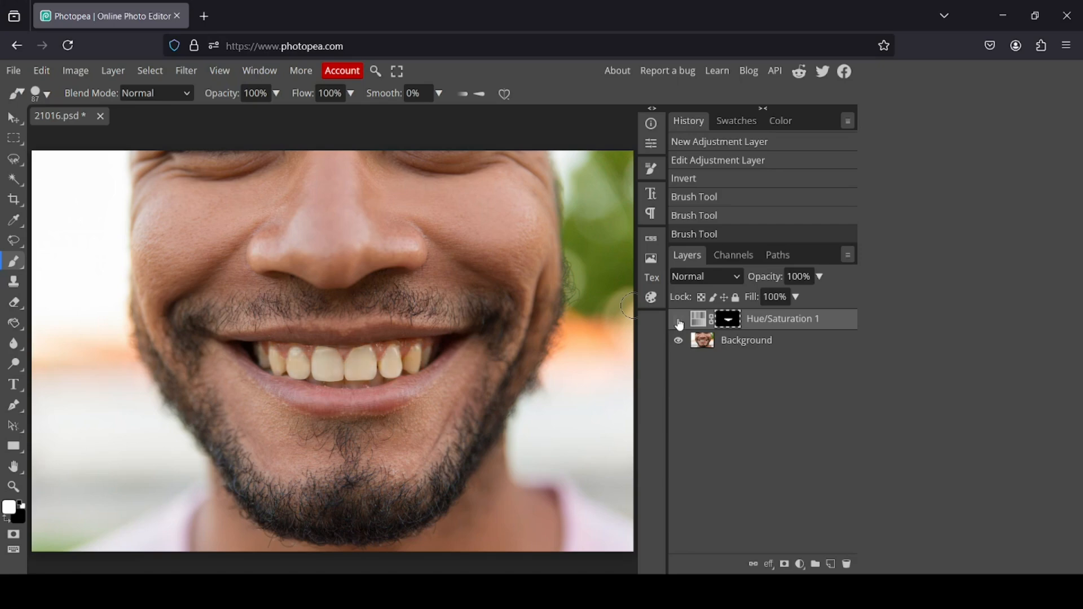
pyautogui.click(679, 322)
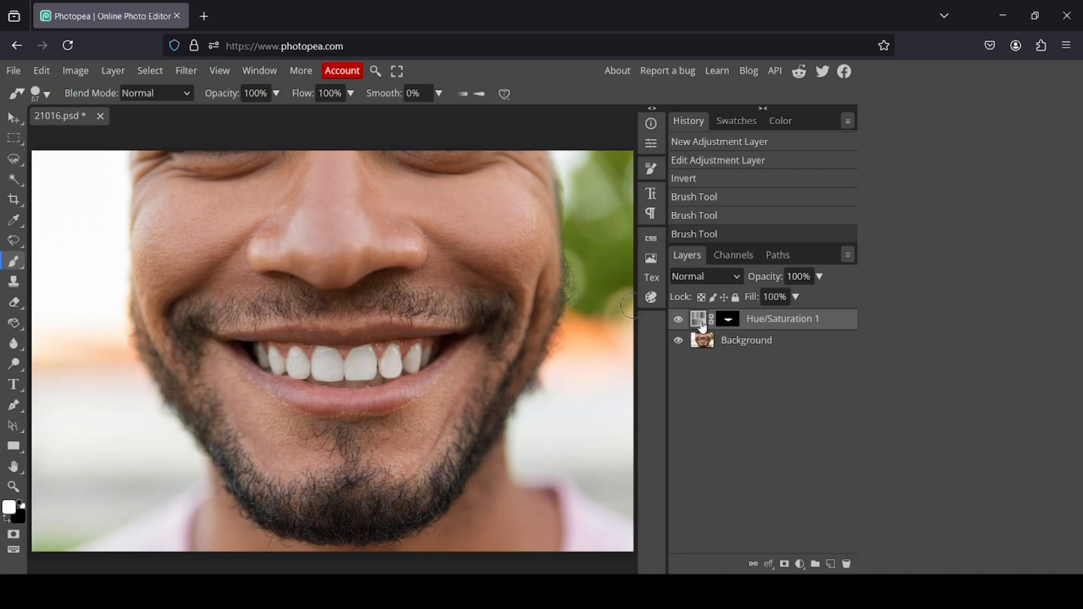
# Merge the Hue/Saturation layer down into the background.
pyautogui.rightClick(702, 327)
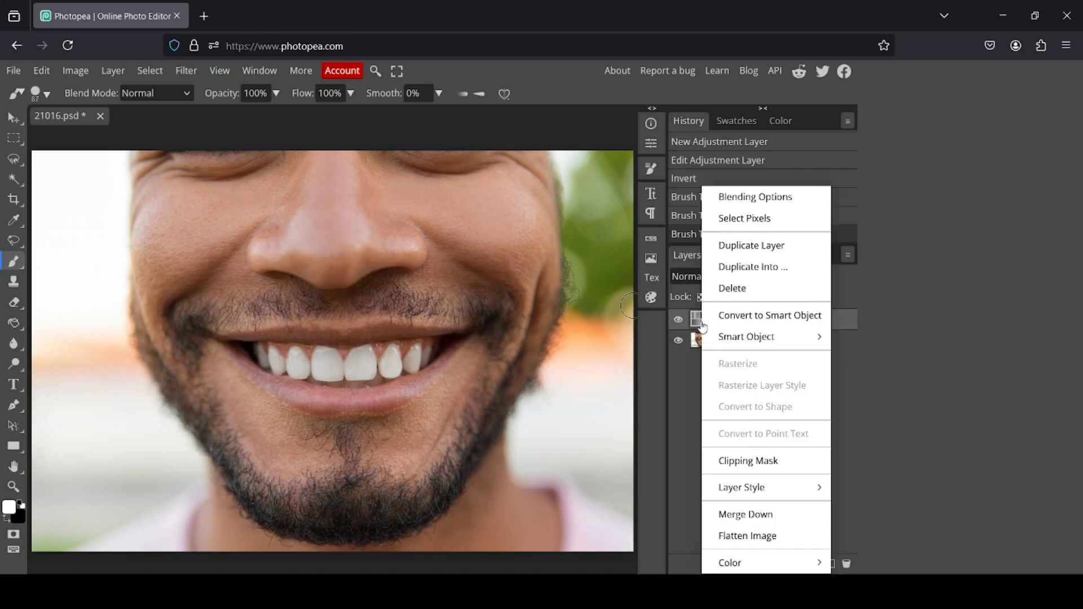
pyautogui.click(769, 516)
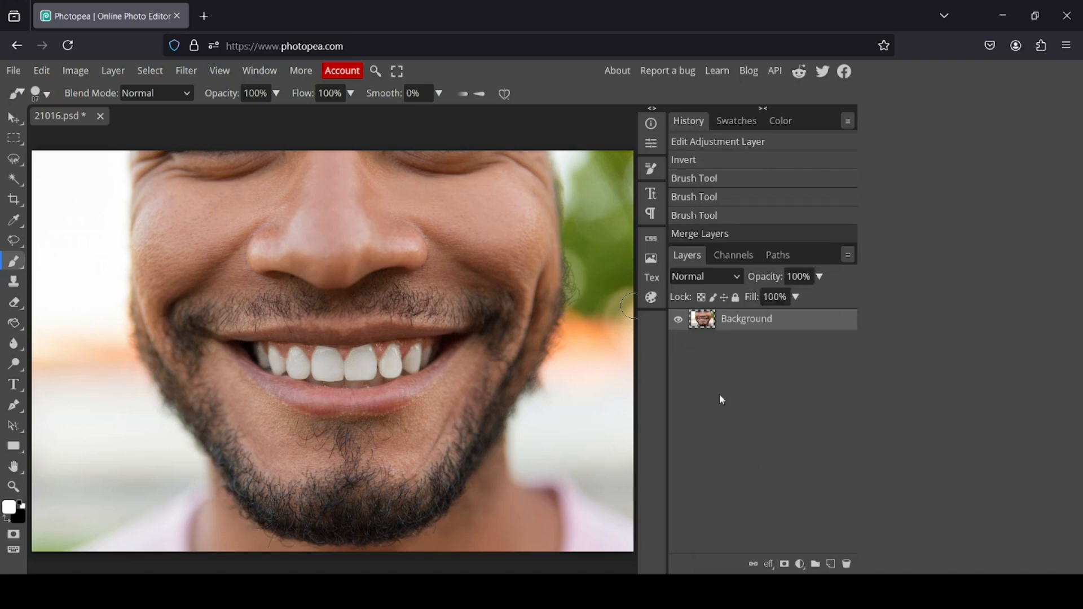